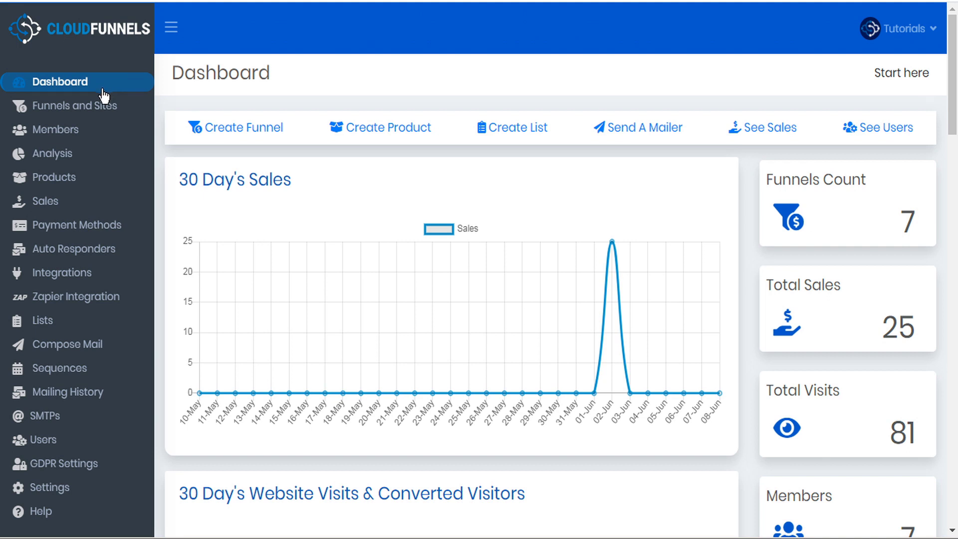
Open the Sales Tutorial funnel from Funnels and Sites and choose the Order Form page type.
{"action": "left_click", "coordinate": [101, 112]}
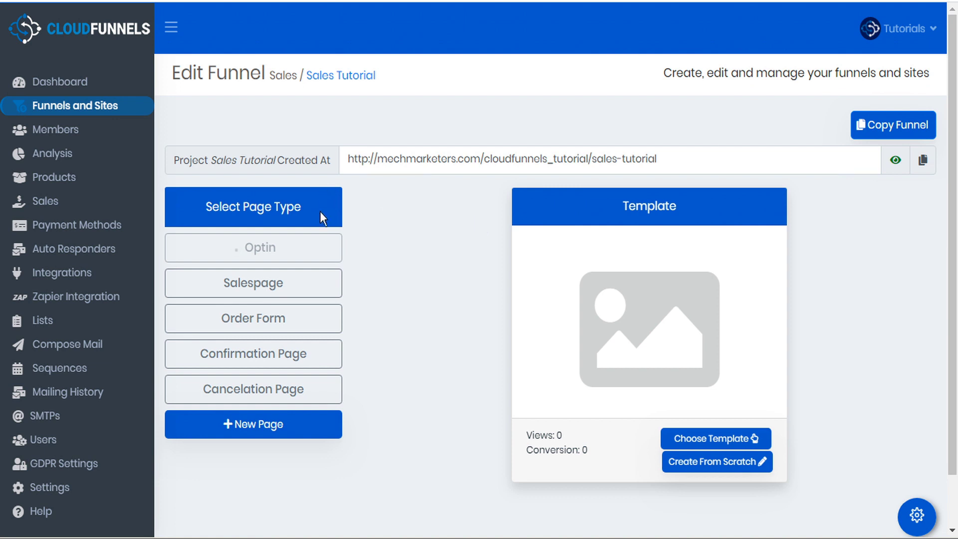
{"action": "left_click", "coordinate": [288, 321]}
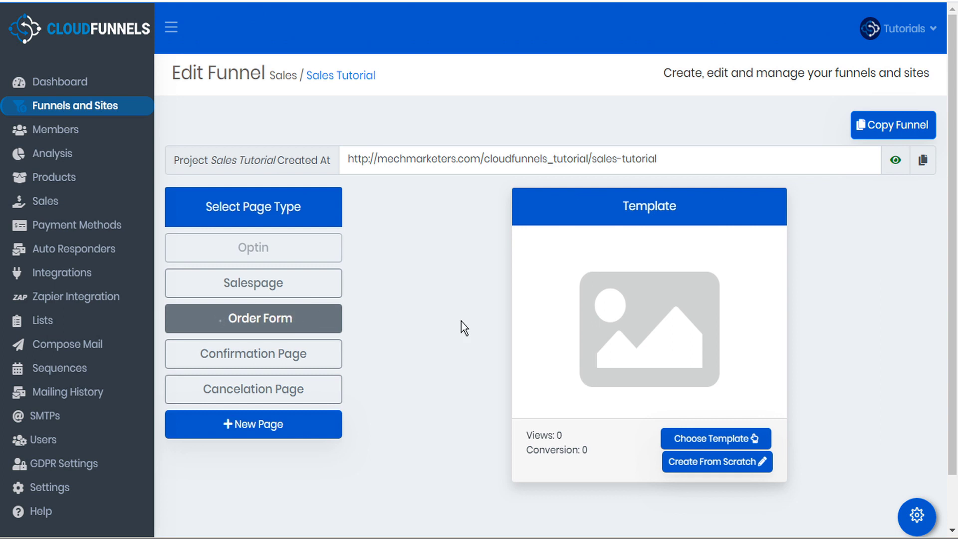
{"action": "left_click", "coordinate": [912, 517]}
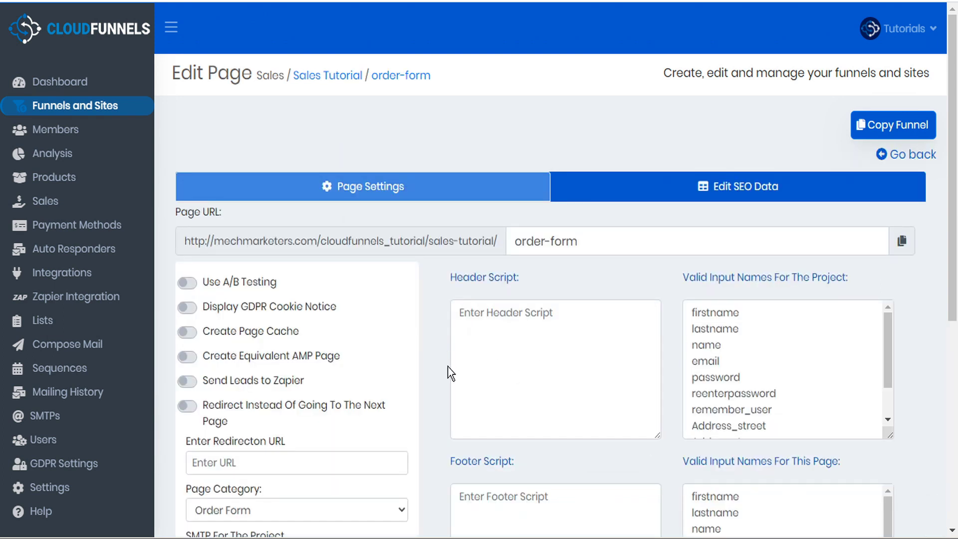
{"action": "scroll", "coordinate": [449, 374], "scroll_direction": "down", "scroll_amount": 7}
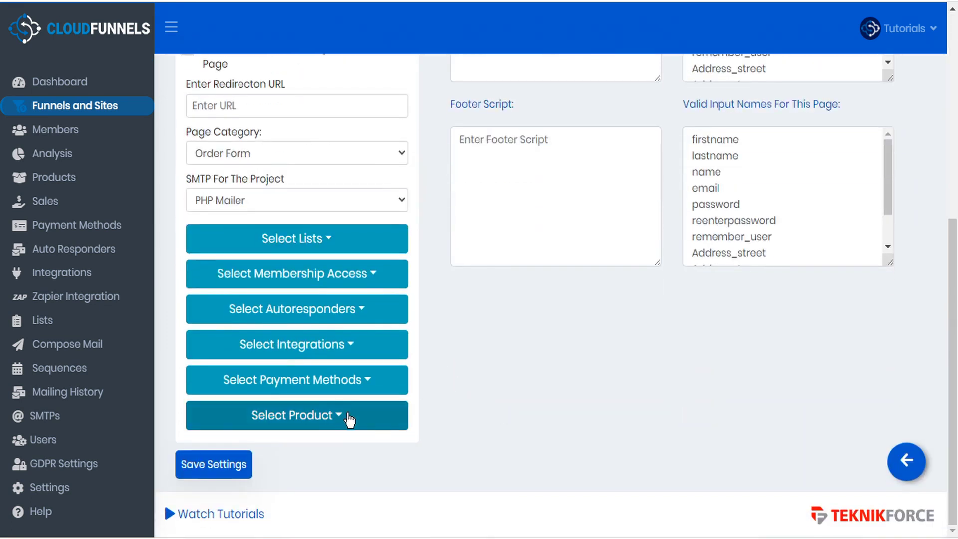
{"action": "left_click", "coordinate": [336, 421]}
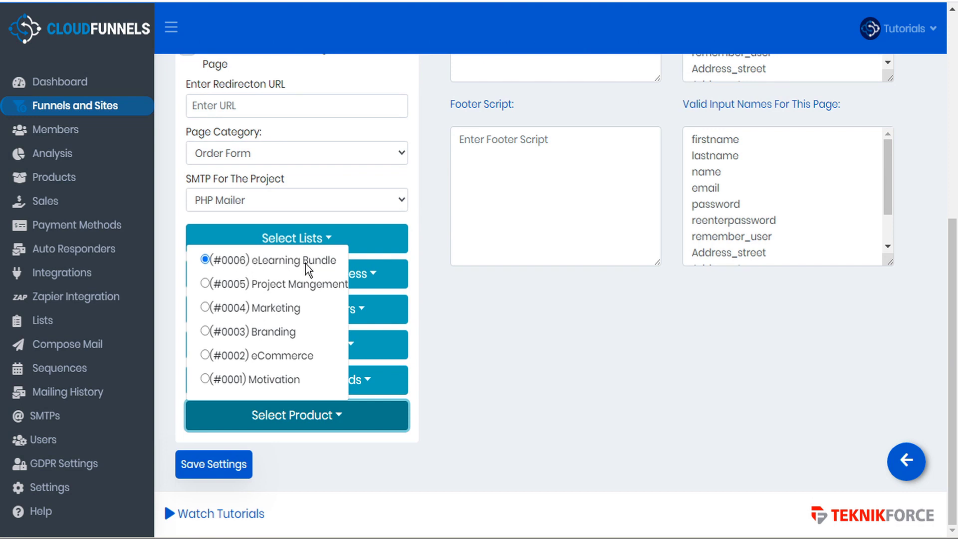
{"action": "left_click", "coordinate": [439, 263]}
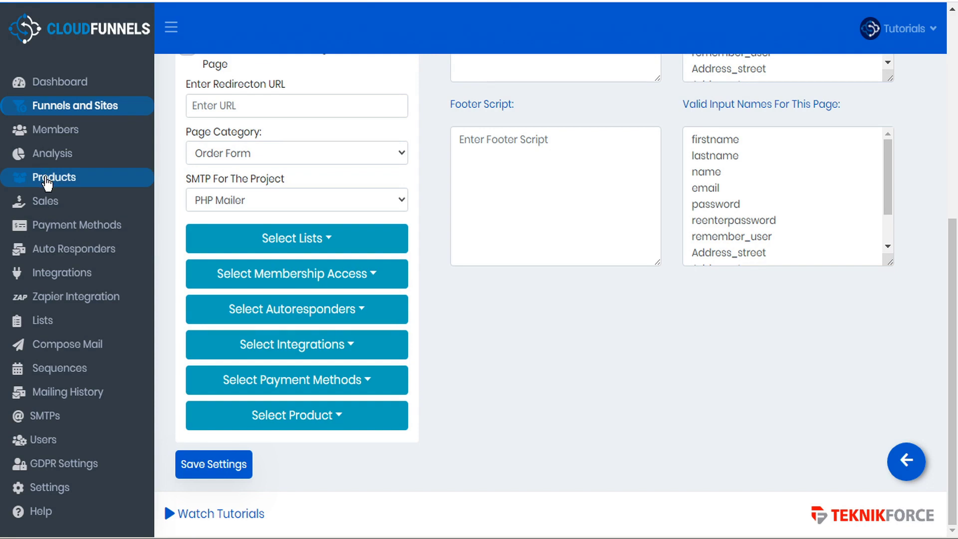
{"action": "right_click", "coordinate": [47, 184]}
{"action": "left_click", "coordinate": [77, 191]}
{"action": "key", "text": "ctrl+Tab"}
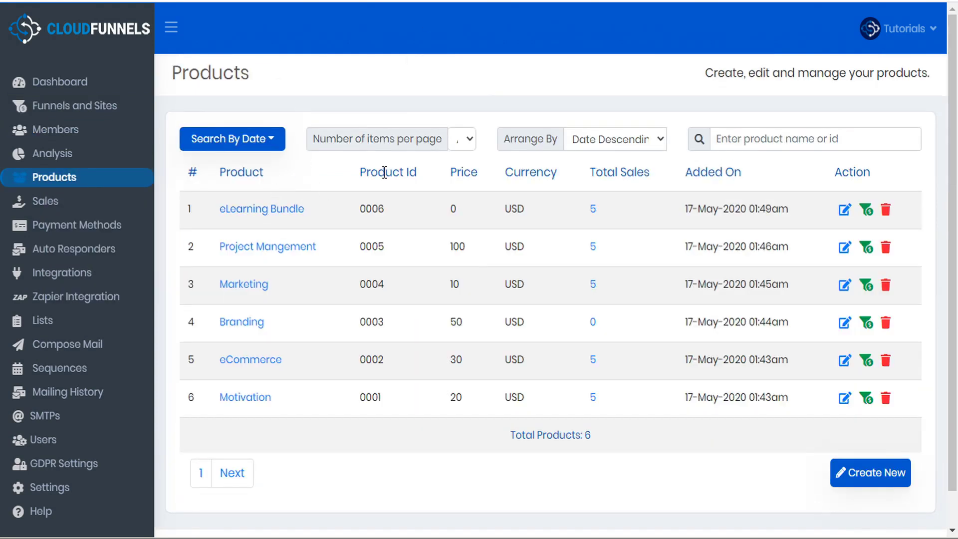
{"action": "left_click", "coordinate": [844, 210]}
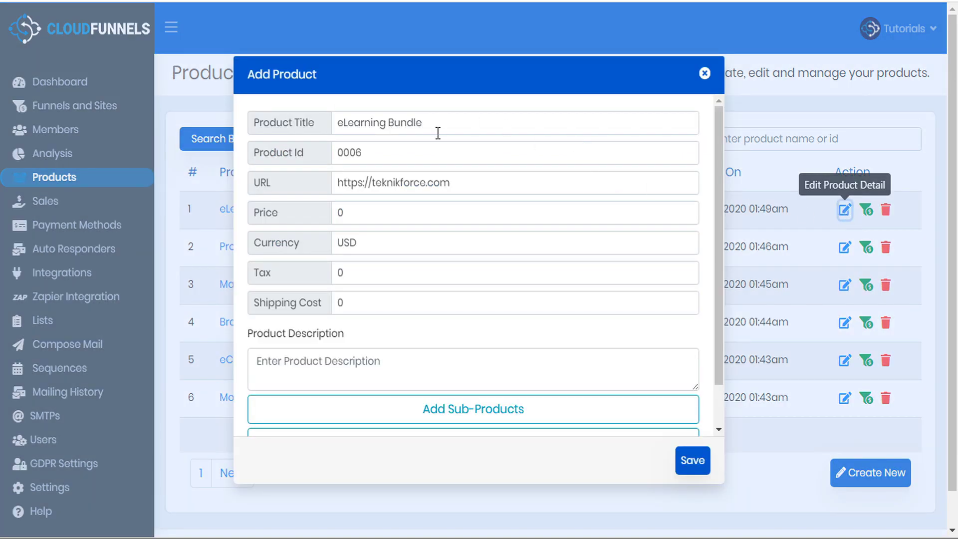
{"action": "scroll", "coordinate": [438, 143], "scroll_direction": "down", "scroll_amount": 3}
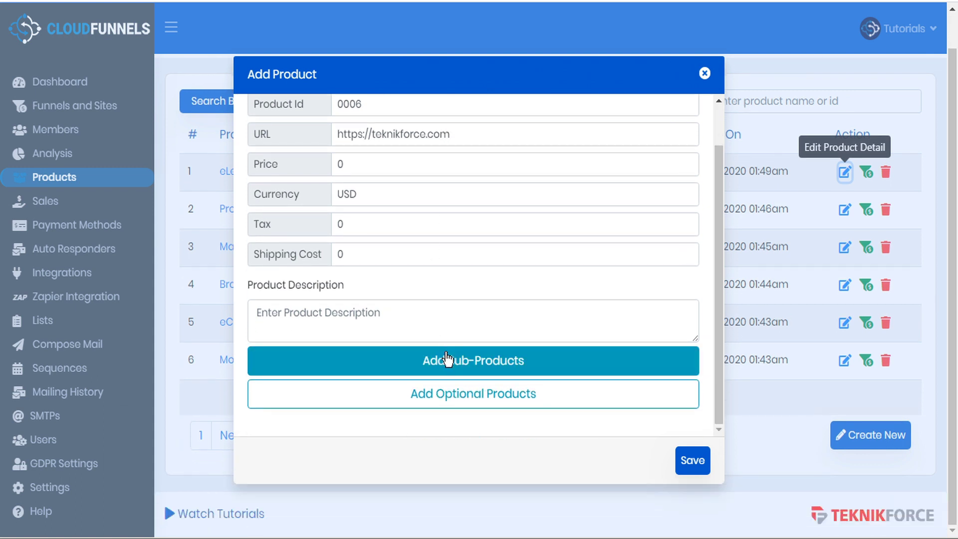
{"action": "left_click", "coordinate": [470, 364]}
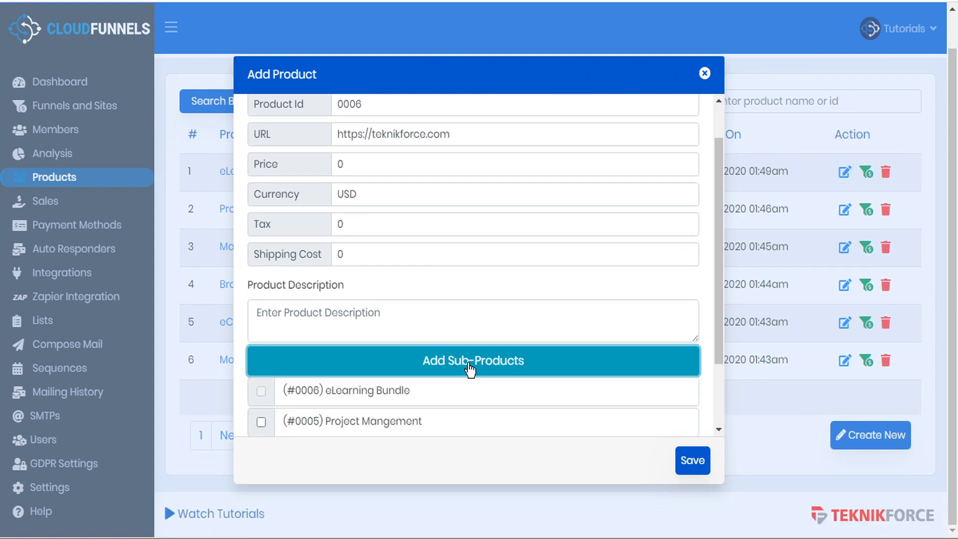
{"action": "scroll", "coordinate": [468, 372], "scroll_direction": "down", "scroll_amount": 3}
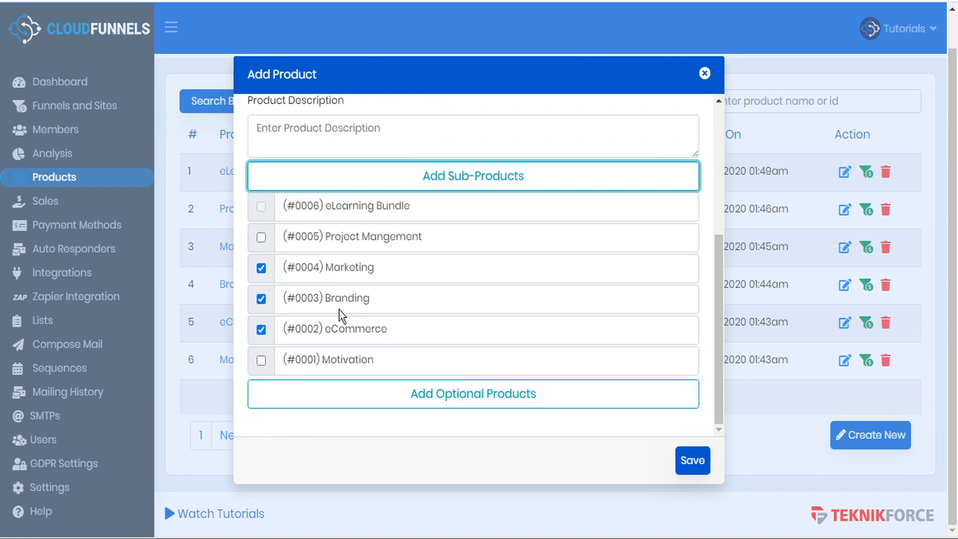
{"action": "left_click", "coordinate": [468, 177]}
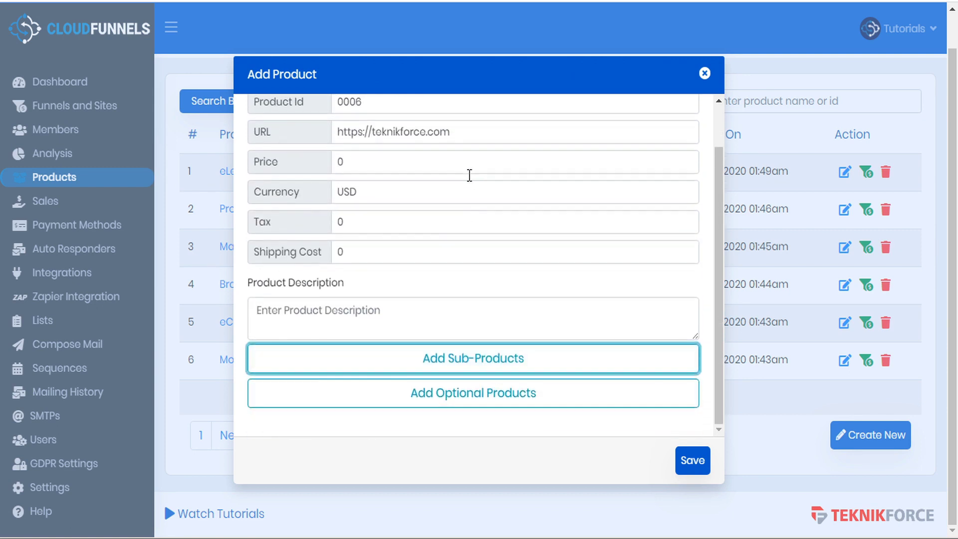
{"action": "left_click", "coordinate": [463, 388]}
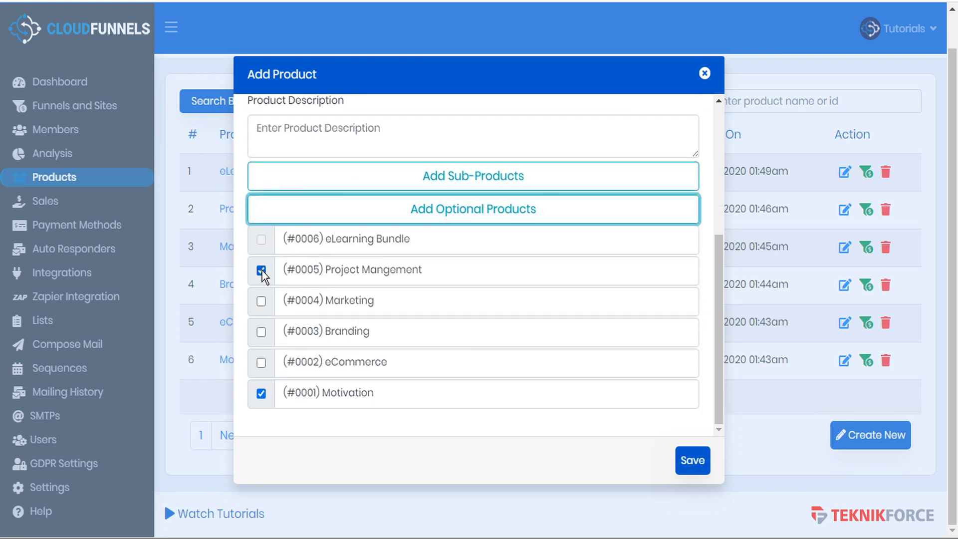
{"action": "scroll", "coordinate": [366, 297], "scroll_direction": "up", "scroll_amount": 5}
{"action": "scroll", "coordinate": [366, 297], "scroll_direction": "up", "scroll_amount": 1}
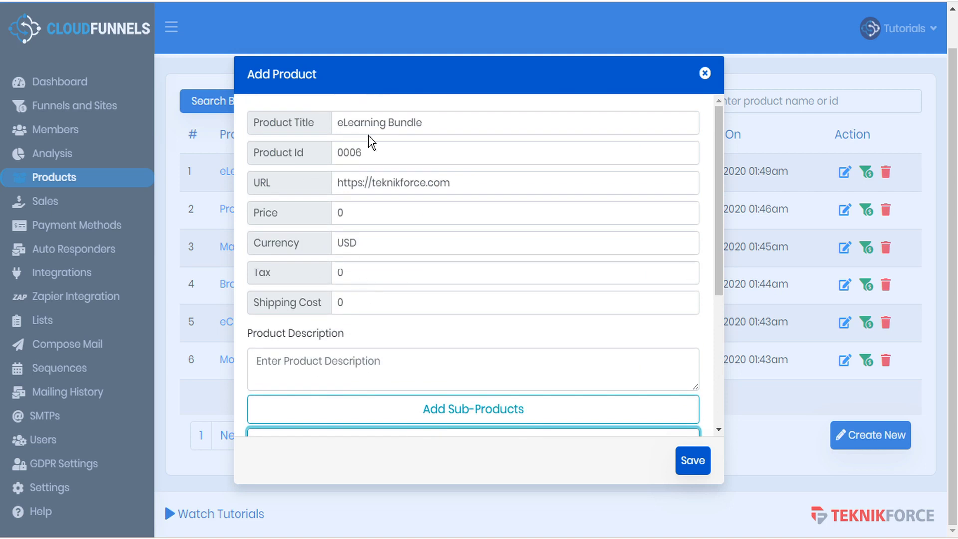
{"action": "scroll", "coordinate": [380, 152], "scroll_direction": "down", "scroll_amount": 5}
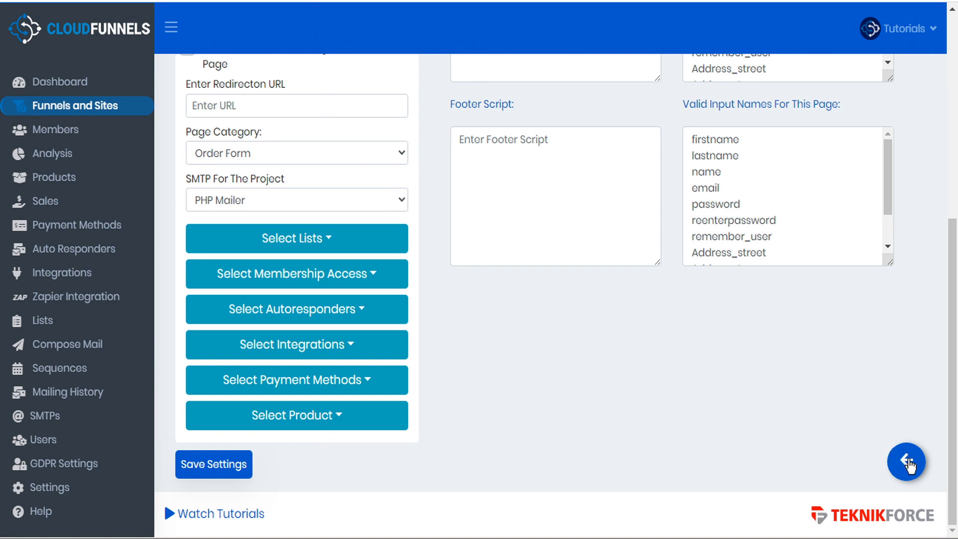
Return to the Sales Tutorial funnel overview and open the existing Order Form page for editing.
{"action": "left_click", "coordinate": [908, 463]}
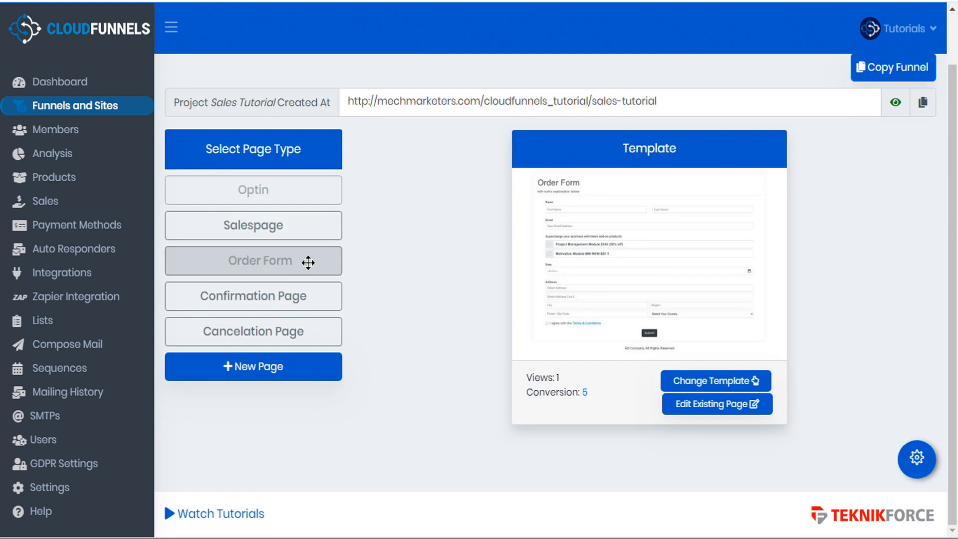
{"action": "left_click", "coordinate": [726, 411]}
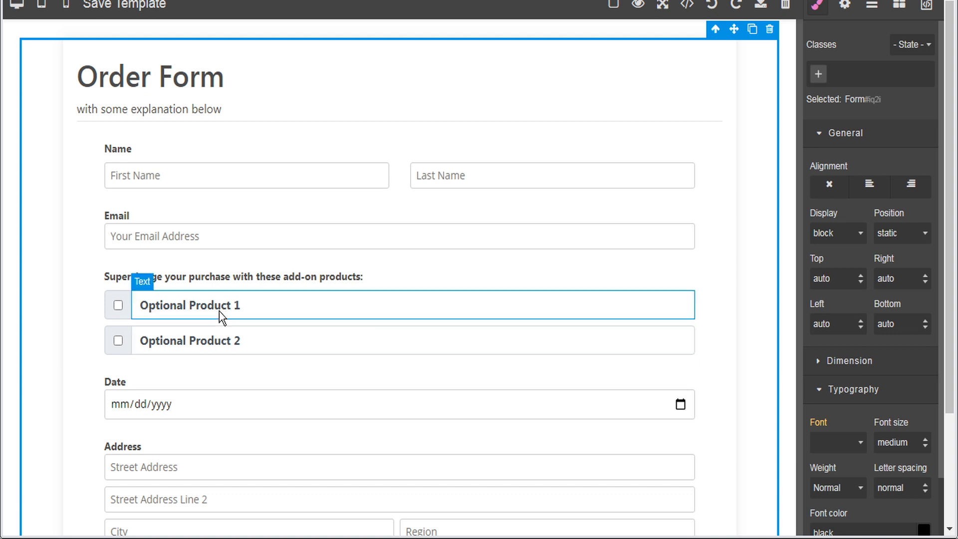
Relabel the add-ons 'Project Management Module $100 (50% off)' and 'Motivation Module $50 NOW $20 !!', selecting the first checkbox.
{"action": "left_click", "coordinate": [219, 337]}
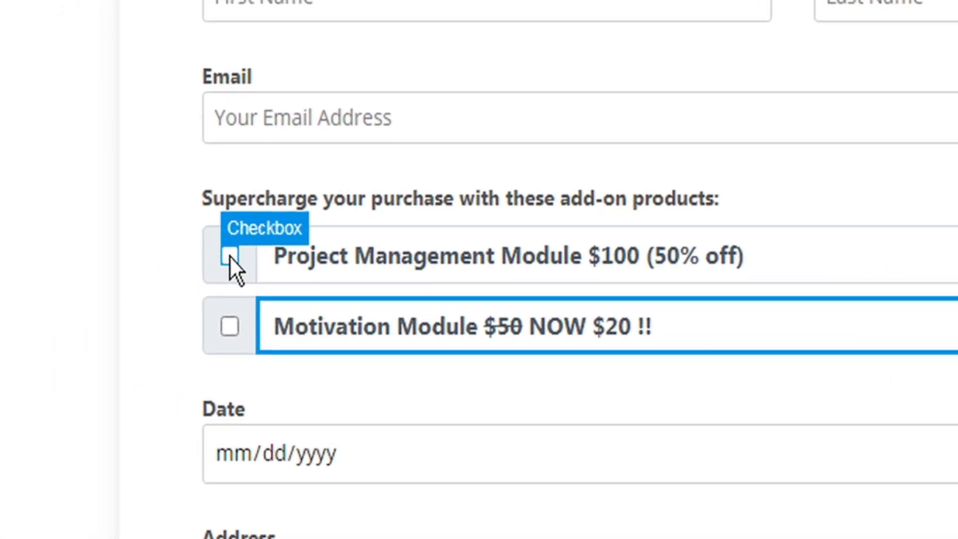
{"action": "left_click", "coordinate": [229, 255]}
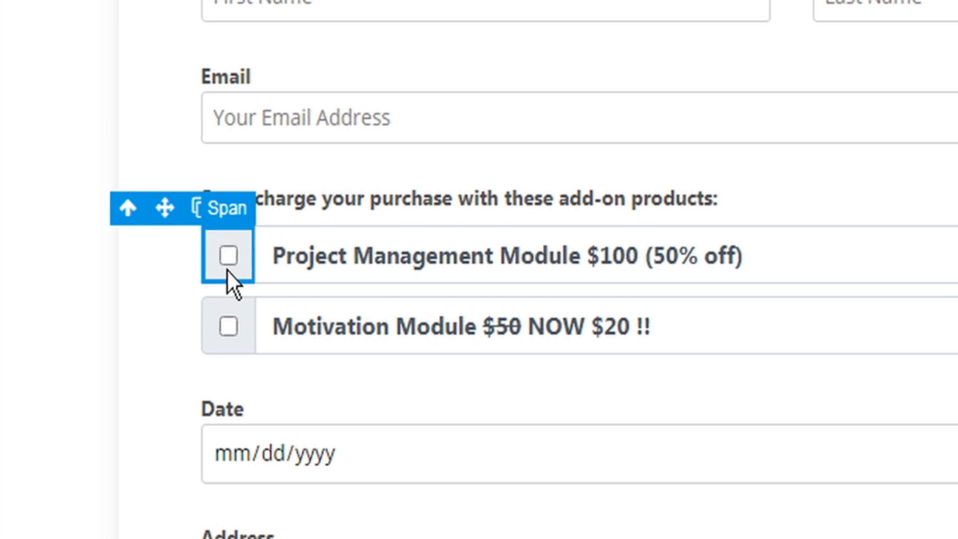
{"action": "left_click", "coordinate": [228, 261]}
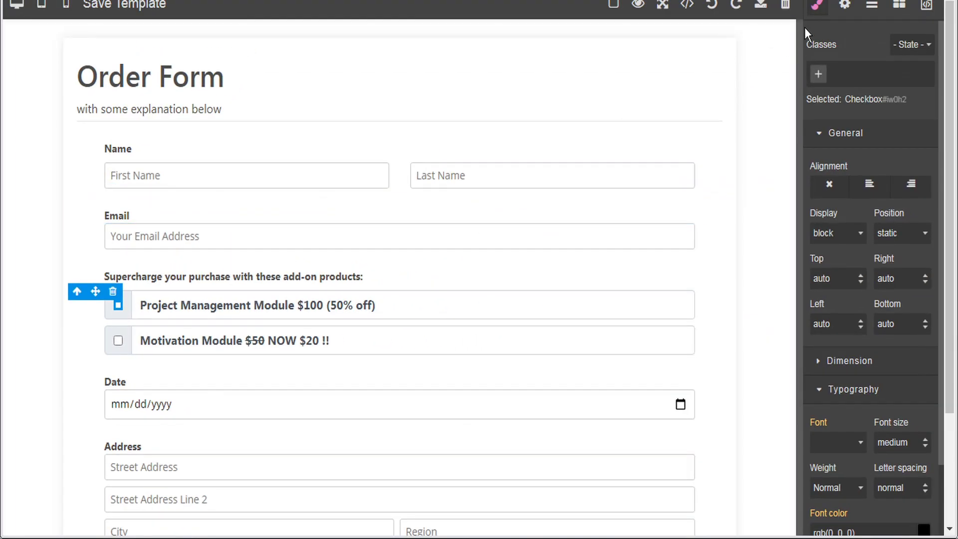
{"action": "left_click", "coordinate": [845, 5]}
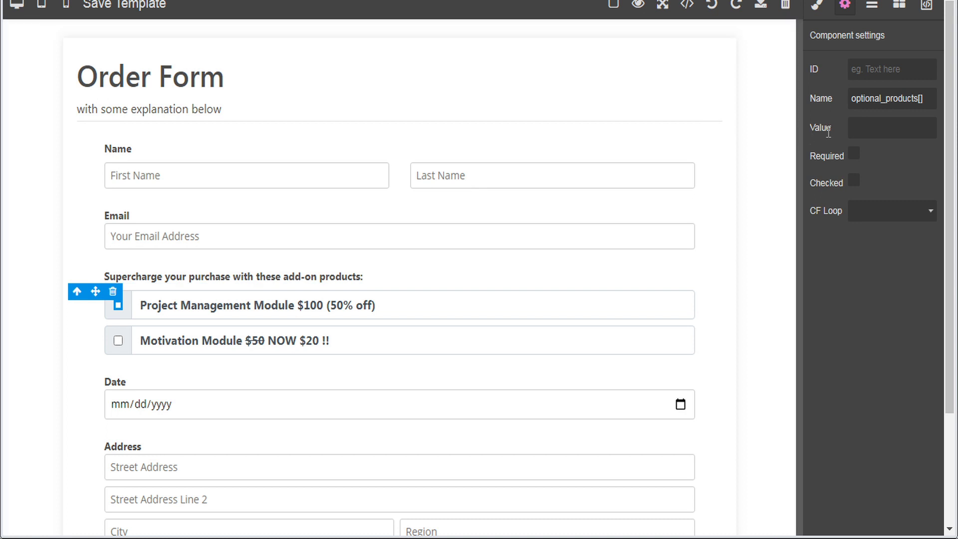
Set the Project Management Module checkbox value to product ID 0005.
{"action": "left_click", "coordinate": [856, 128]}
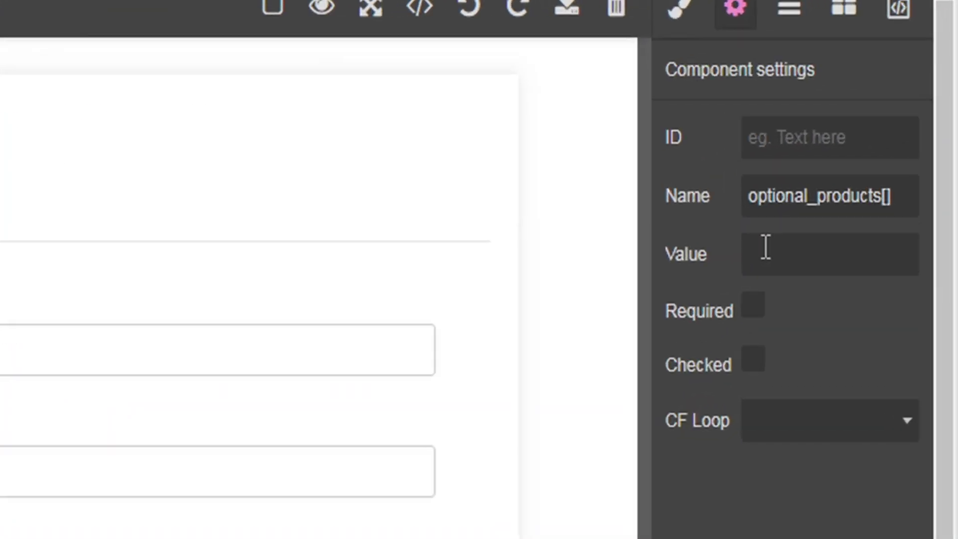
{"action": "type", "text": "0005"}
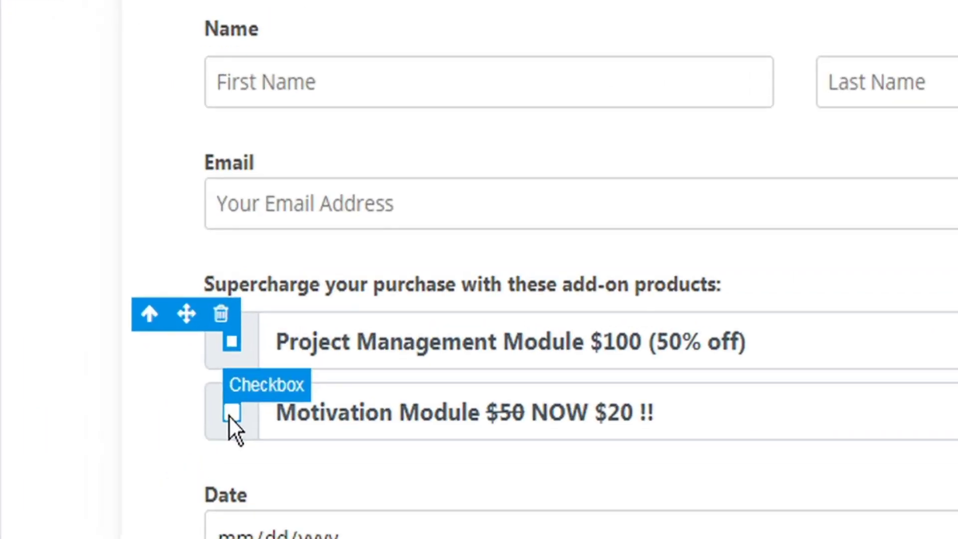
{"action": "left_click", "coordinate": [232, 412]}
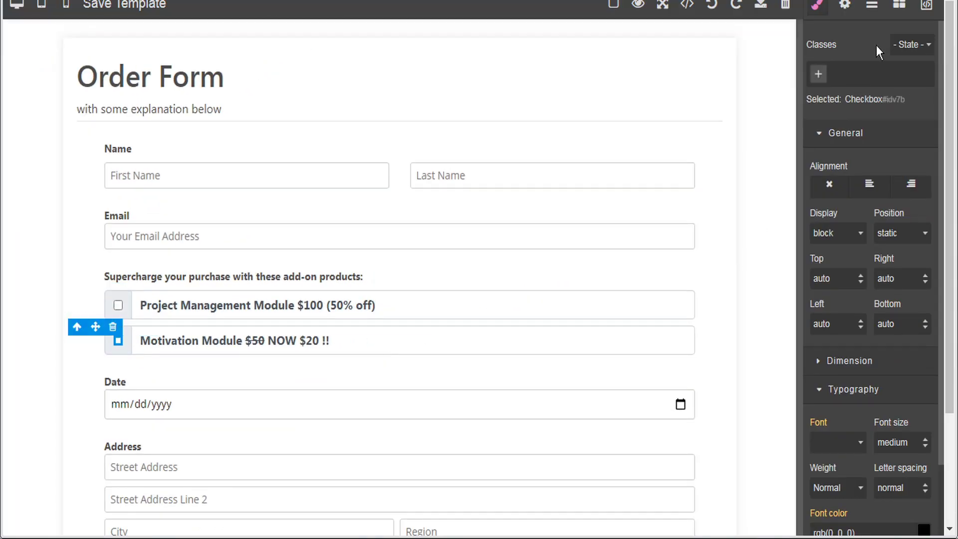
Give the Motivation Module checkbox the product ID value 0001 and save the order form.
{"action": "left_click", "coordinate": [844, 5]}
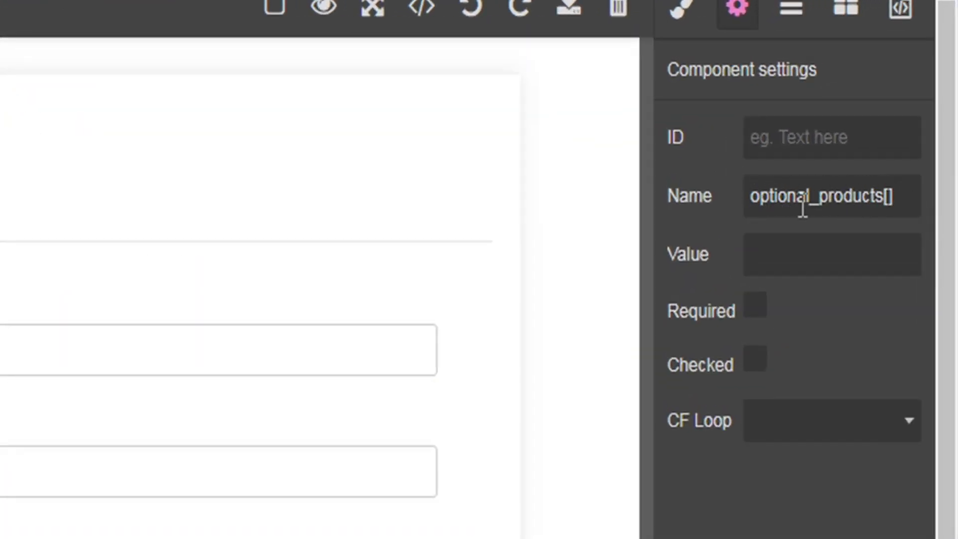
{"action": "left_click", "coordinate": [779, 257]}
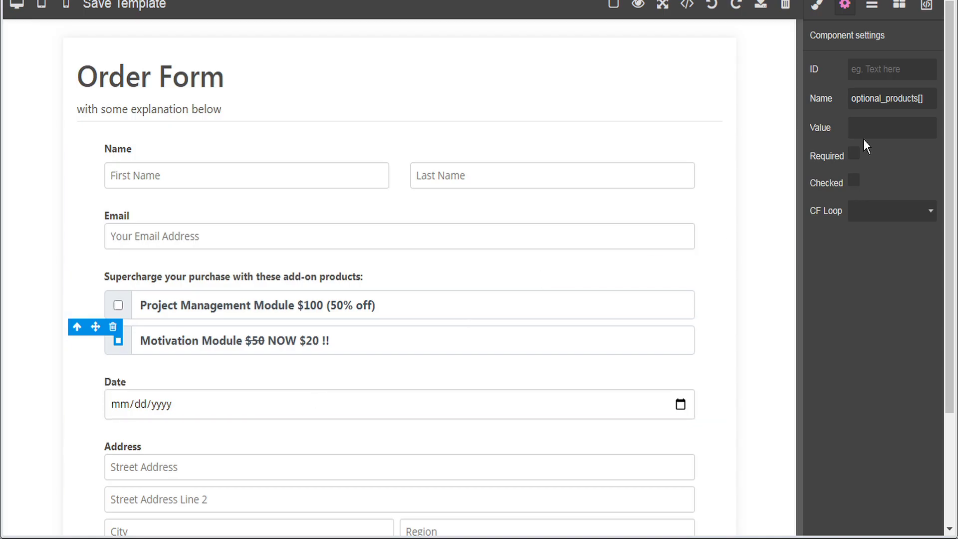
{"action": "type", "text": "0001"}
{"action": "left_click", "coordinate": [135, 7]}
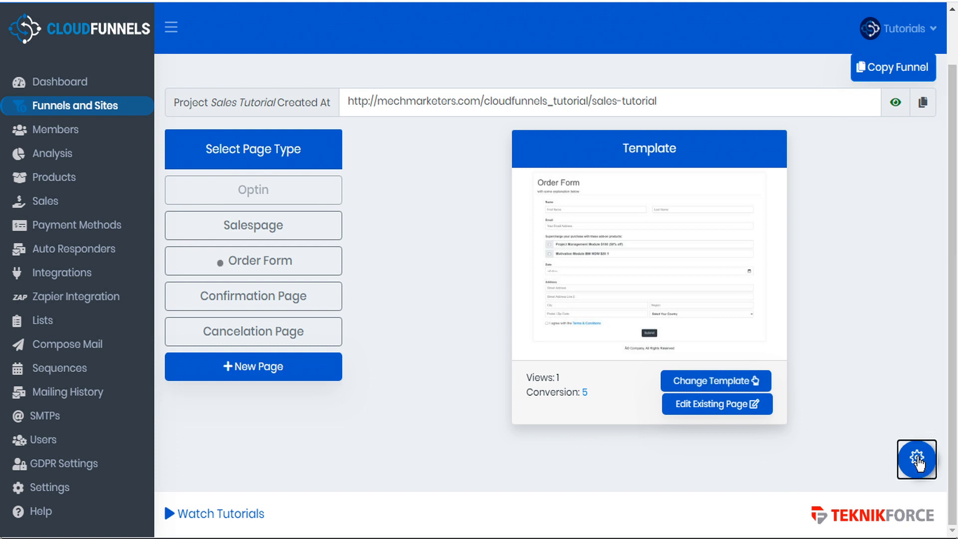
Open the published Order Form page of the Sales Tutorial funnel for a test purchase.
{"action": "left_click", "coordinate": [916, 458]}
{"action": "scroll", "coordinate": [890, 205], "scroll_direction": "up", "scroll_amount": 7}
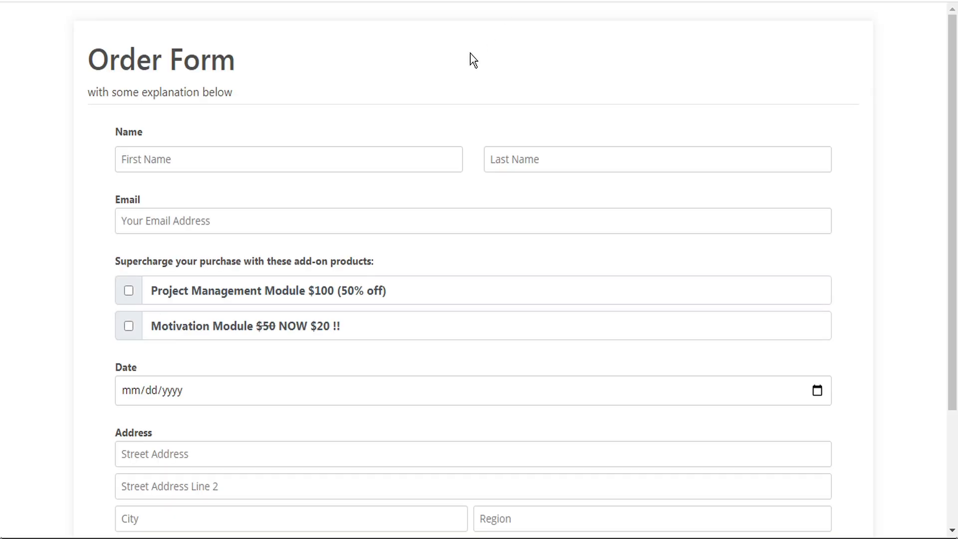
Fill the order form with 'test' details, tick both add-ons and the terms box, and submit.
{"action": "left_click", "coordinate": [313, 161]}
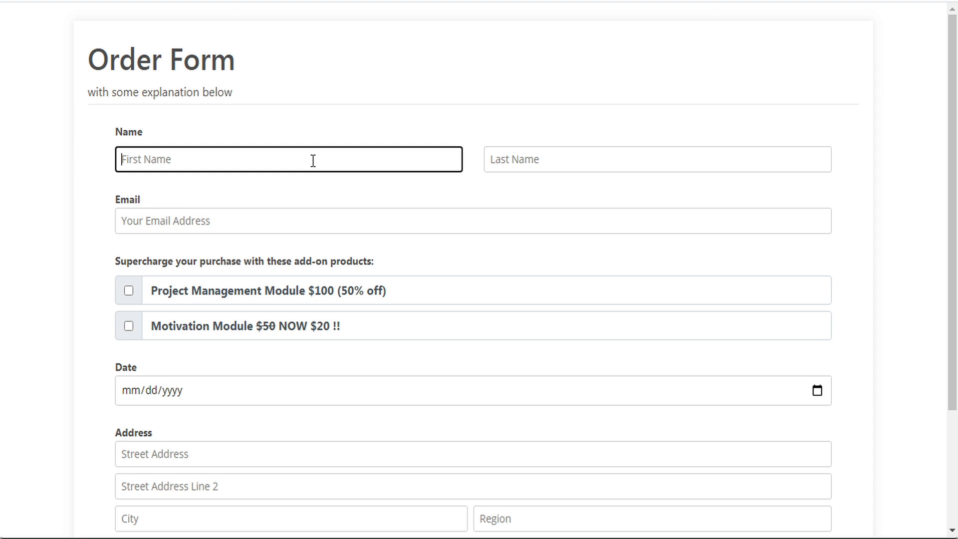
{"action": "type", "text": "test"}
{"action": "key", "text": "Tab"}
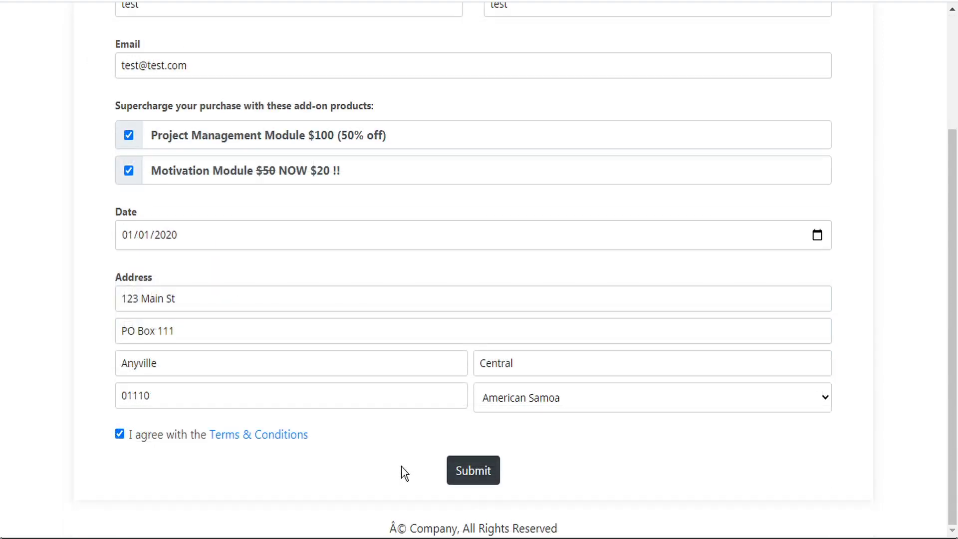
{"action": "left_click", "coordinate": [479, 472]}
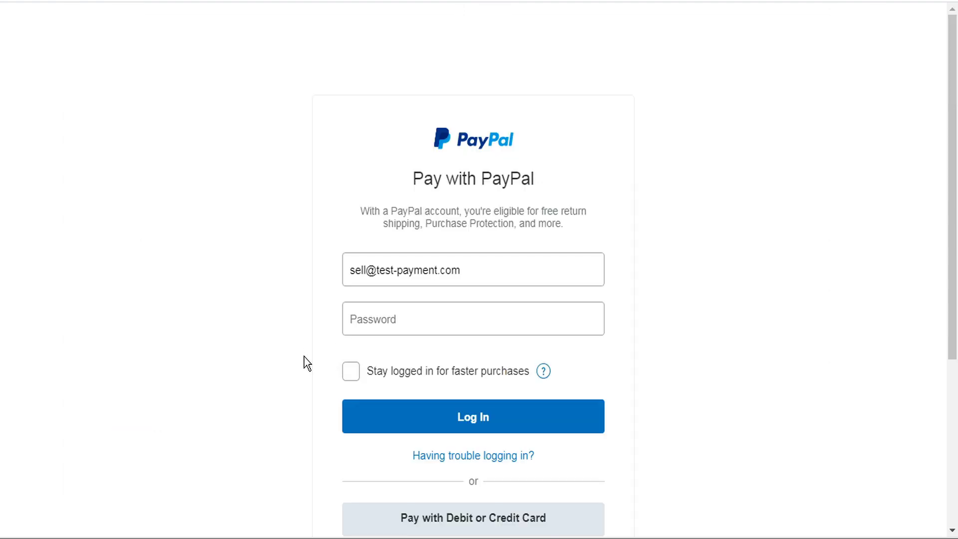
Log in to the PayPal buyer account by pasting its password.
{"action": "left_click", "coordinate": [371, 321]}
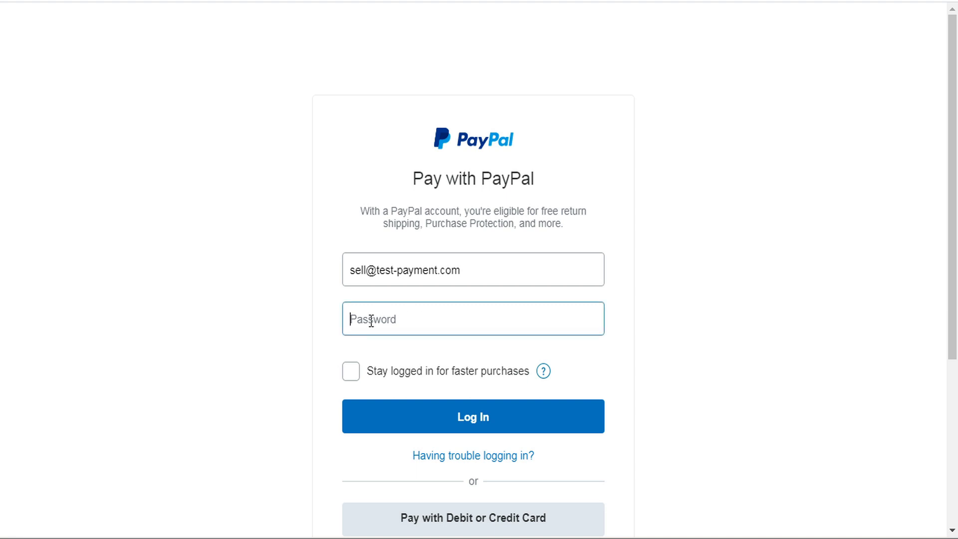
{"action": "key", "text": "ctrl+v"}
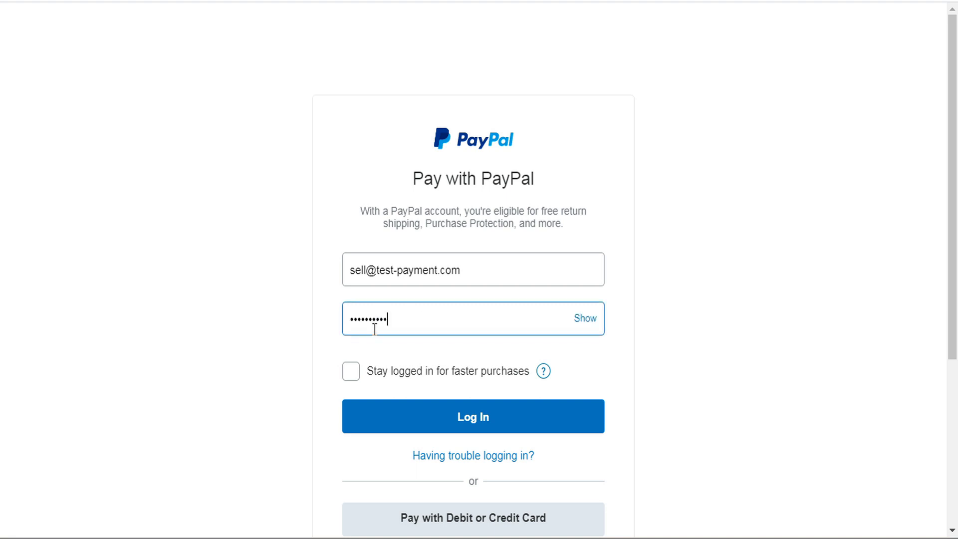
{"action": "left_click", "coordinate": [487, 423]}
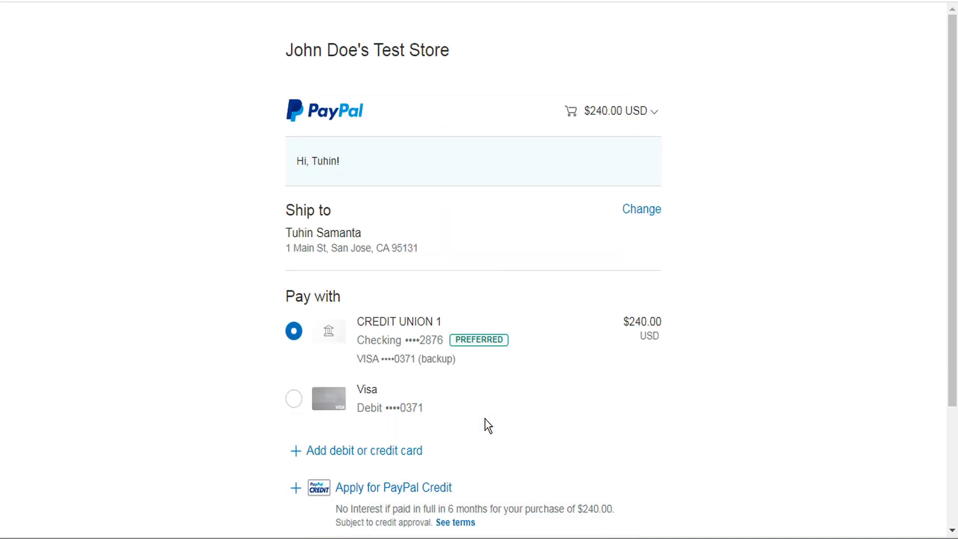
Expand the PayPal cart to verify the eLearning Bundle and both add-ons with their IDs.
{"action": "left_click", "coordinate": [653, 112]}
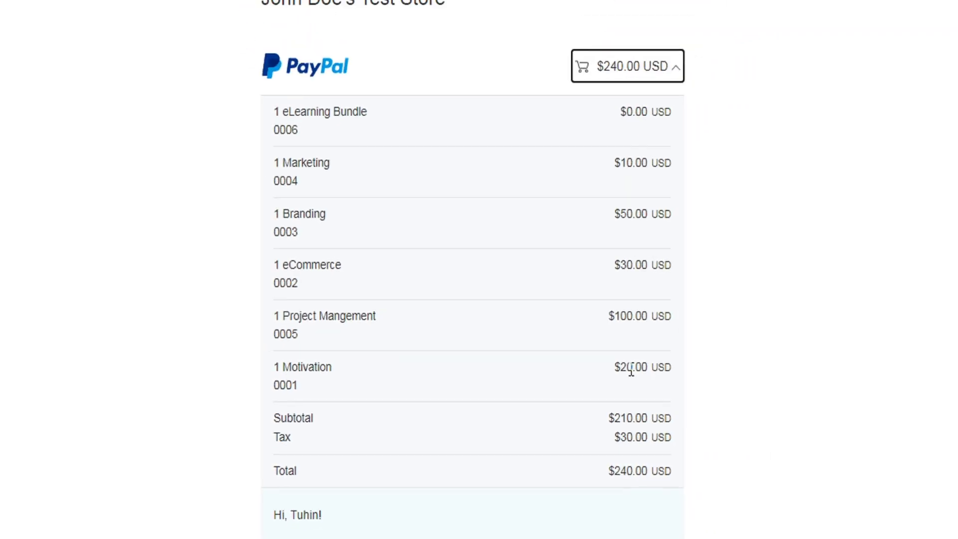
{"action": "scroll", "coordinate": [582, 393], "scroll_direction": "down", "scroll_amount": 8}
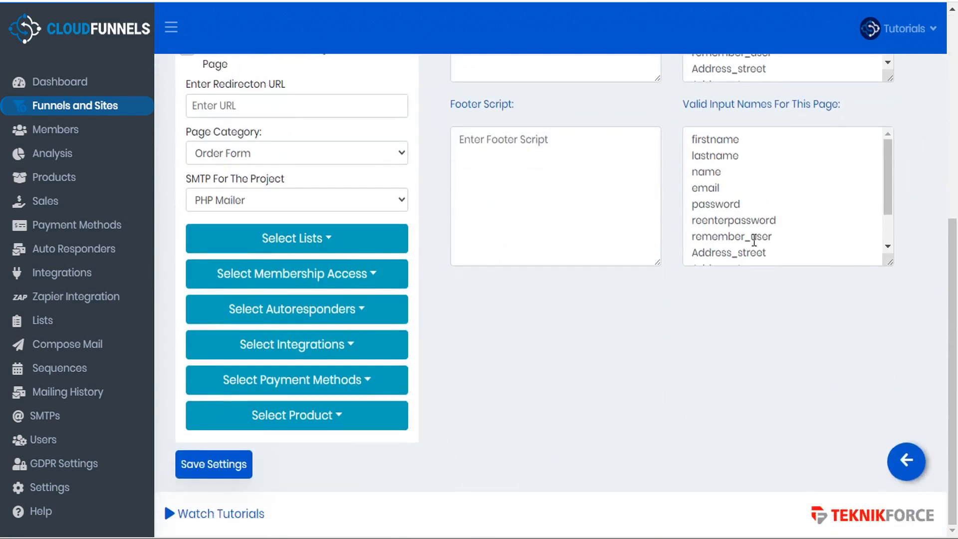
Go back from the Order Form page settings to the Sales Tutorial funnel overview.
{"action": "left_click", "coordinate": [914, 457]}
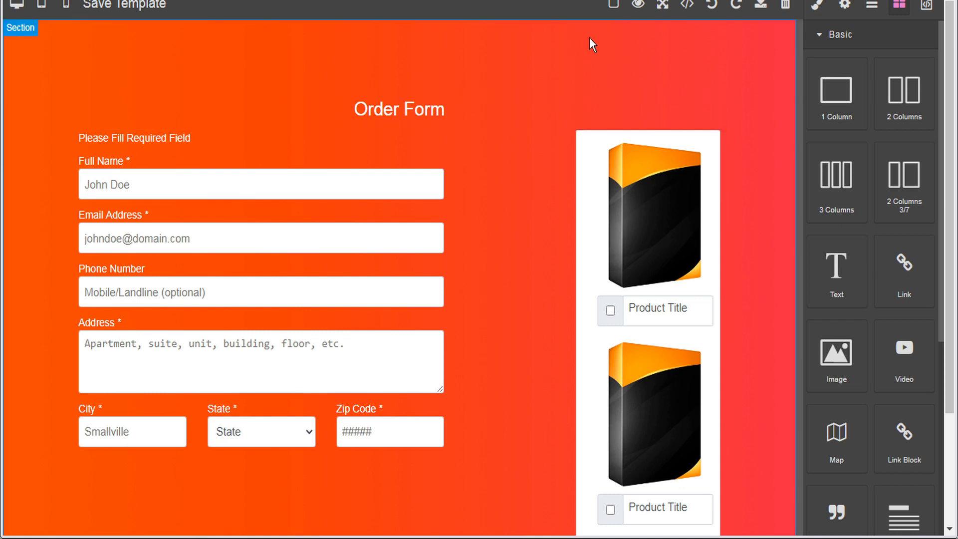
Outline the page components, then select the city template's container, its Form and the product box.
{"action": "left_click", "coordinate": [613, 6]}
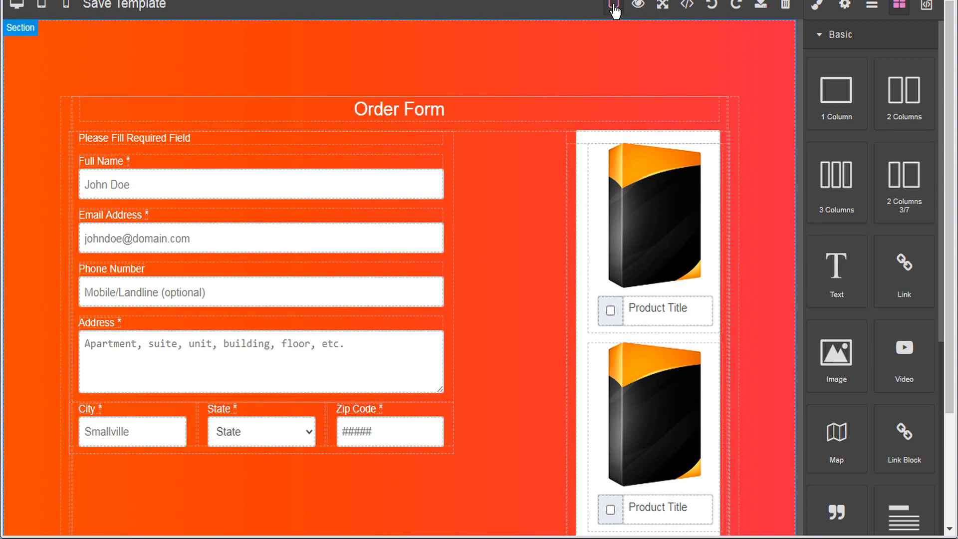
{"action": "left_click", "coordinate": [733, 110]}
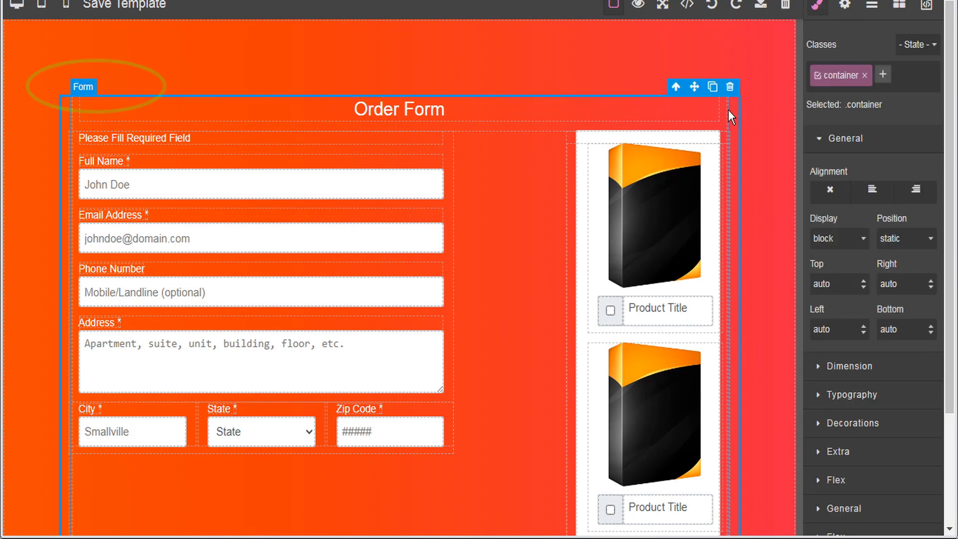
{"action": "left_click", "coordinate": [728, 110]}
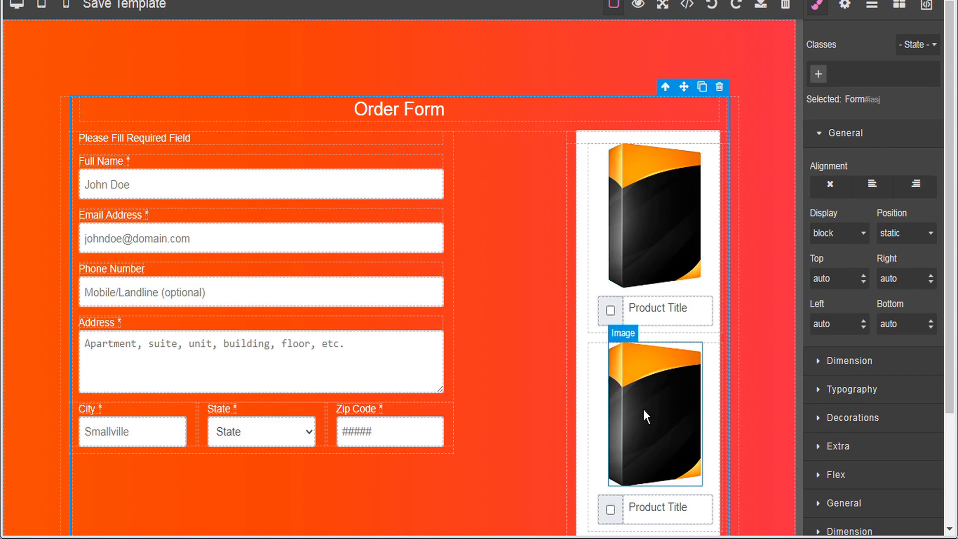
{"action": "left_click", "coordinate": [729, 113]}
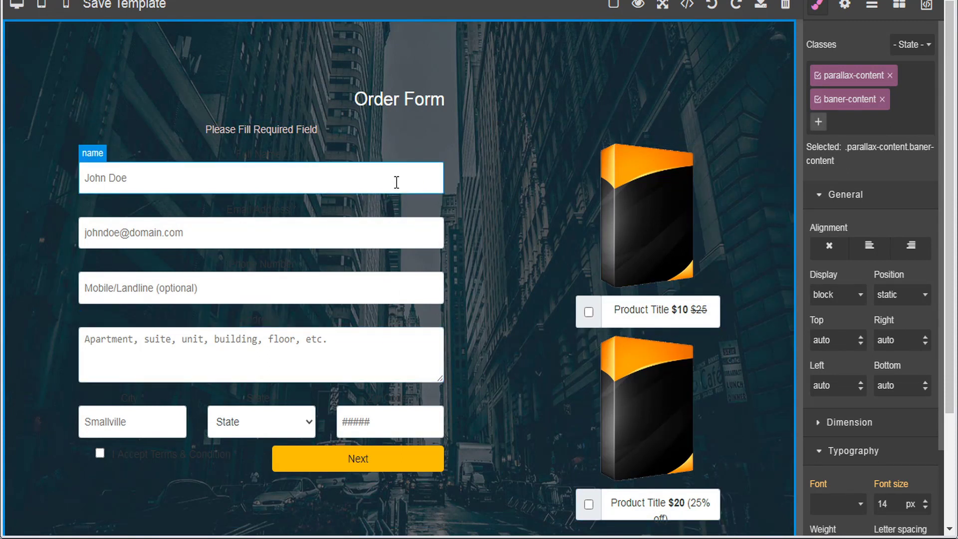
Show component outlines and select the city-background template's Form element.
{"action": "left_click", "coordinate": [614, 7]}
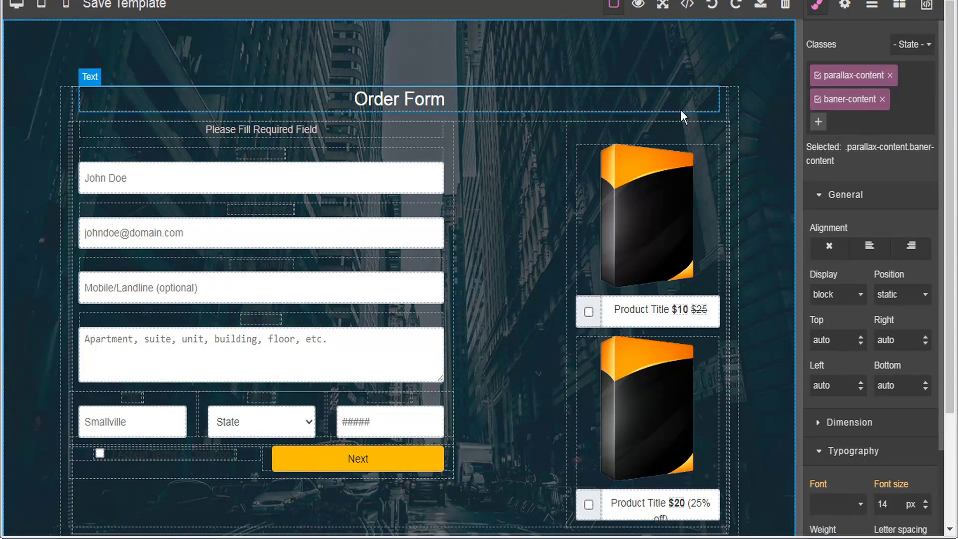
{"action": "left_click", "coordinate": [728, 112]}
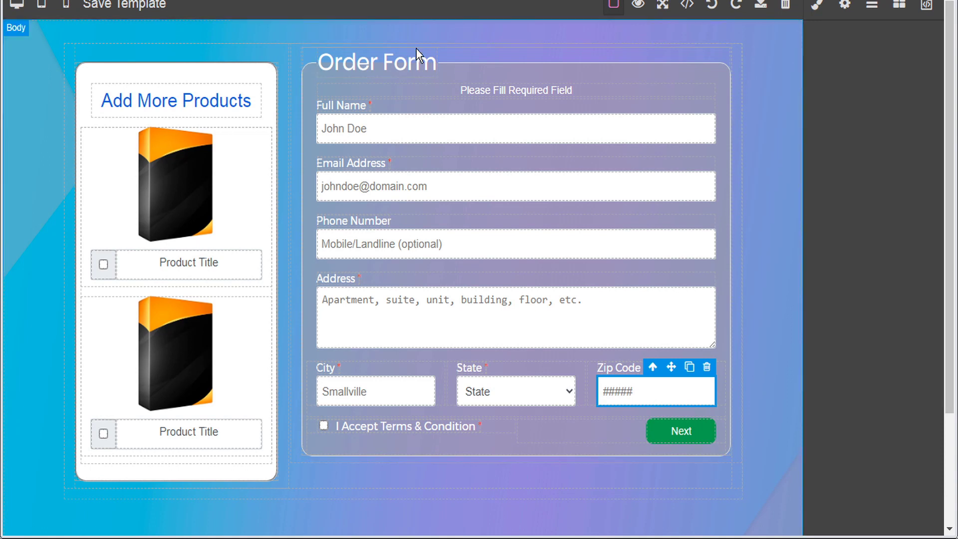
Show the Layer Manager for the gradient Add More Products template.
{"action": "left_click", "coordinate": [873, 7]}
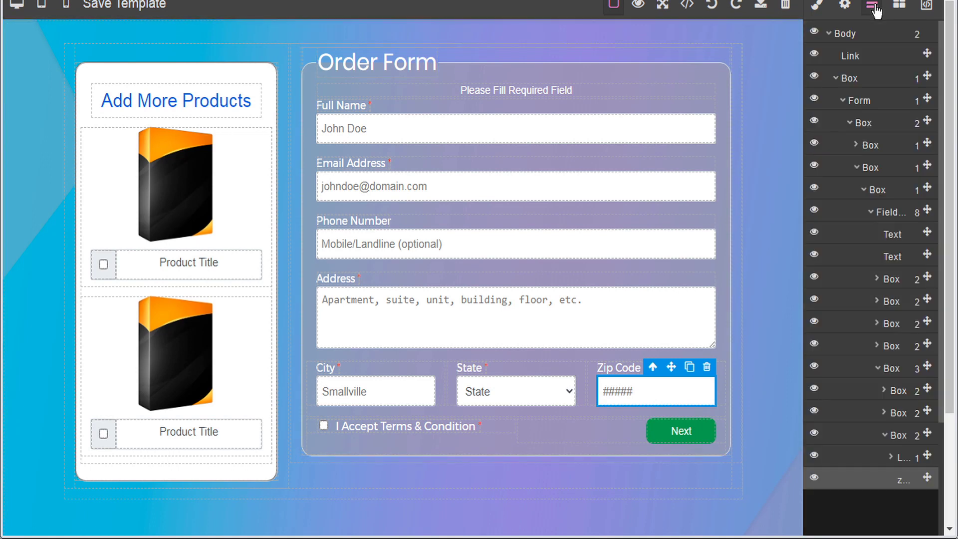
Clear the selection, expand Body and Box in the layer tree, and select the Form.
{"action": "left_click", "coordinate": [773, 40]}
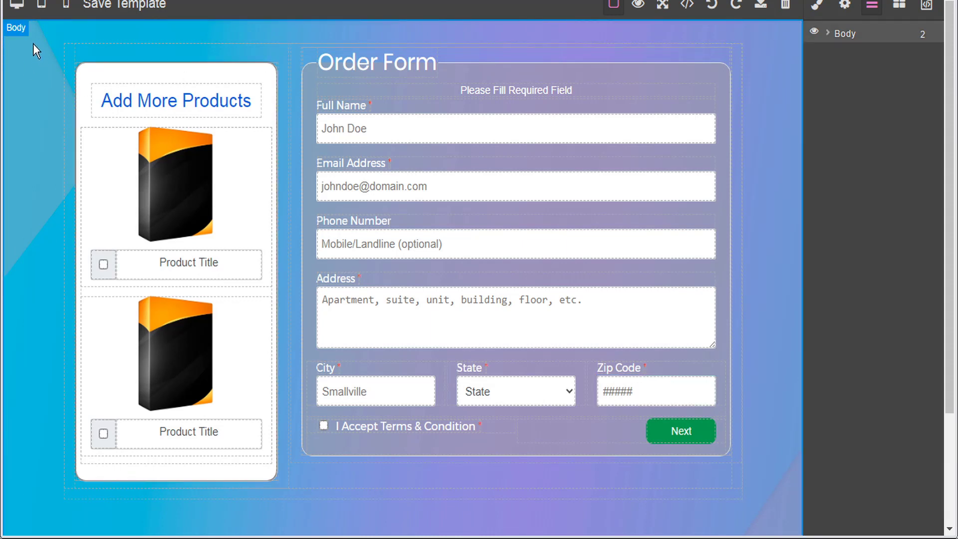
{"action": "left_click", "coordinate": [828, 33]}
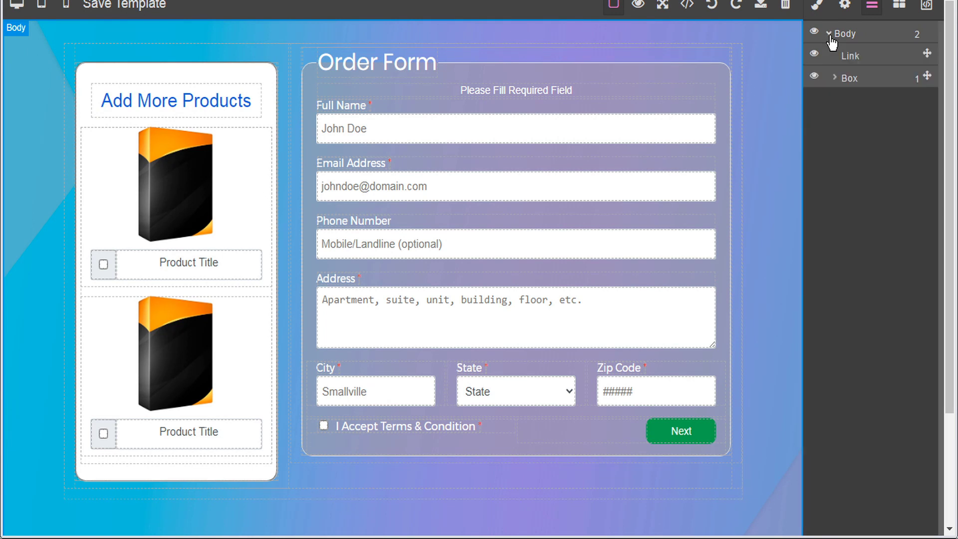
{"action": "left_click", "coordinate": [834, 78]}
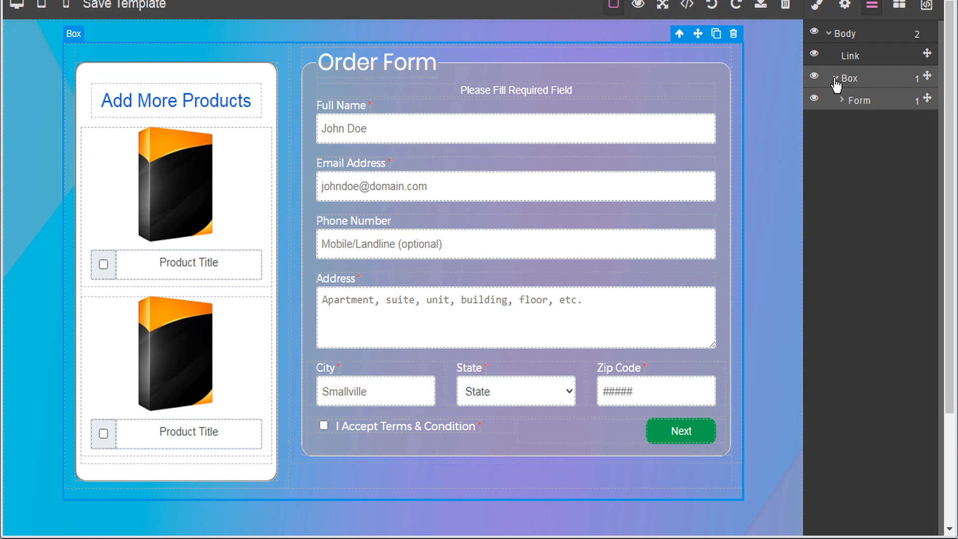
{"action": "left_click", "coordinate": [866, 105]}
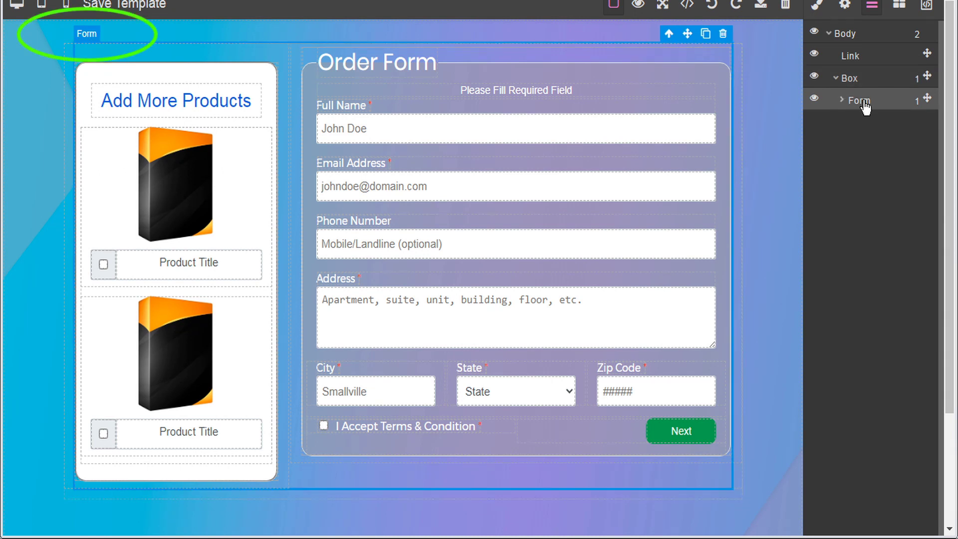